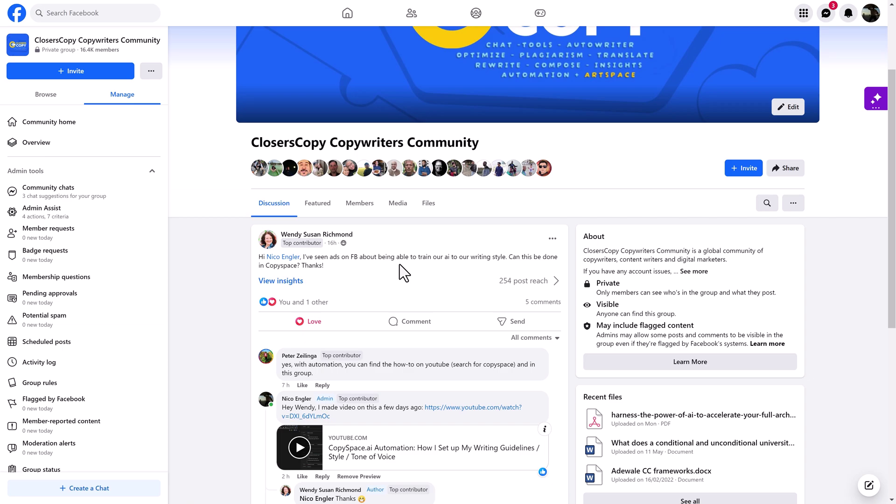
# - Write step 1's prompt asking for a 100-word writing-style summary, then add 'Content:' and the pasted email text
pyautogui.scroll(-1, 400, 265)
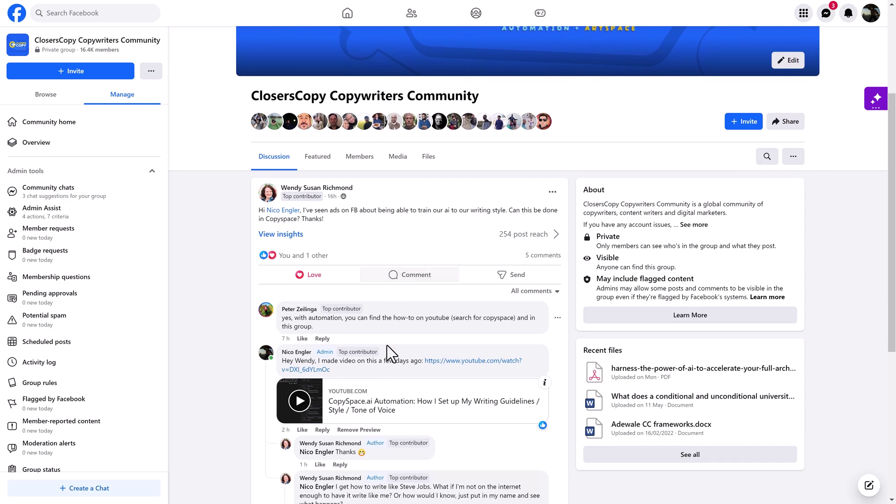
pyautogui.click(479, 414)
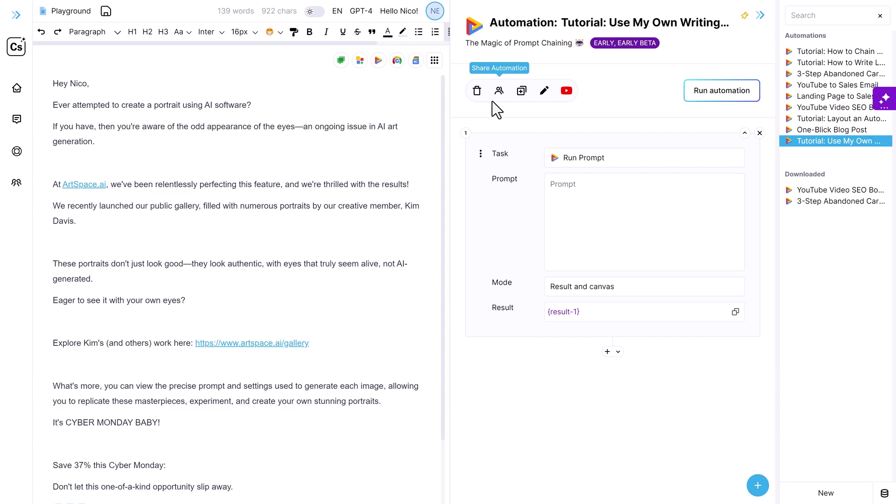
pyautogui.click(278, 189)
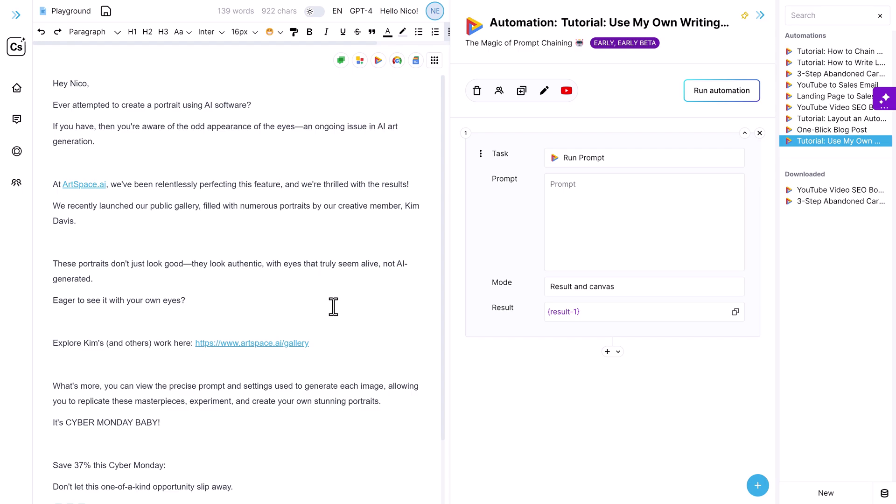
pyautogui.click(605, 236)
pyautogui.write('Please')
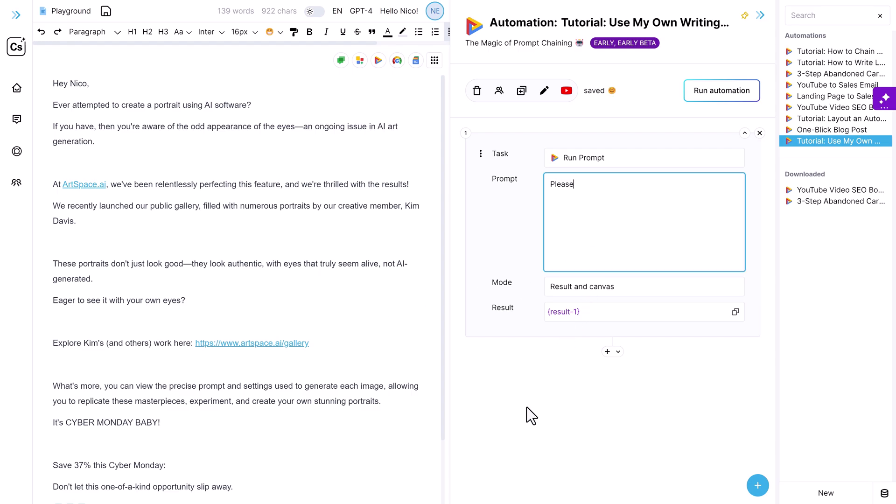
pyautogui.write(' have a look at the following content ')
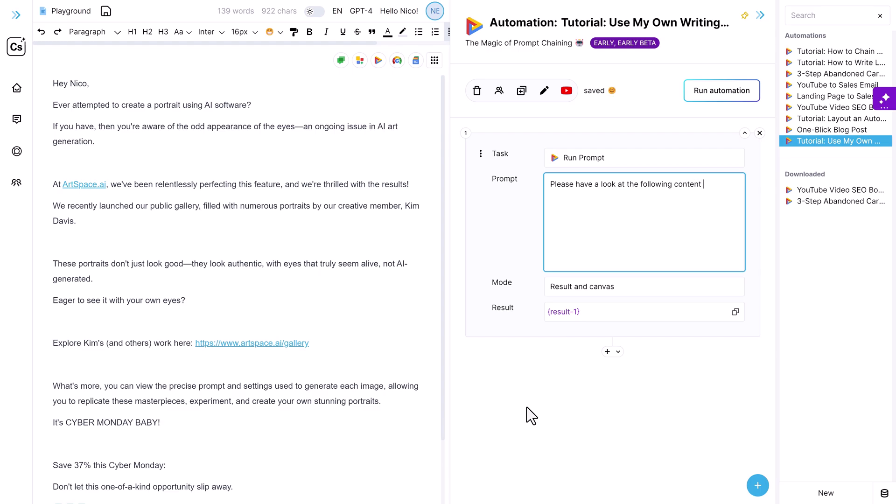
pyautogui.write('and identify the writing style. ')
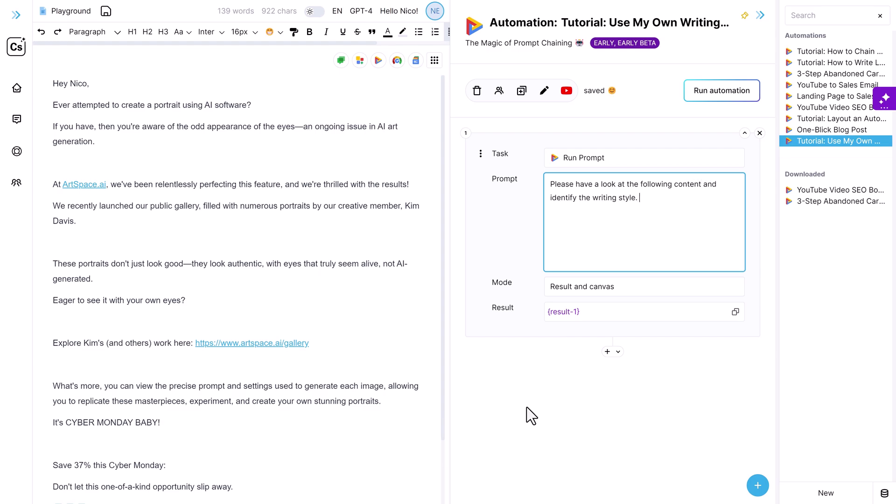
pyautogui.write('Write a short summary of your findings, not more than 100 words:')
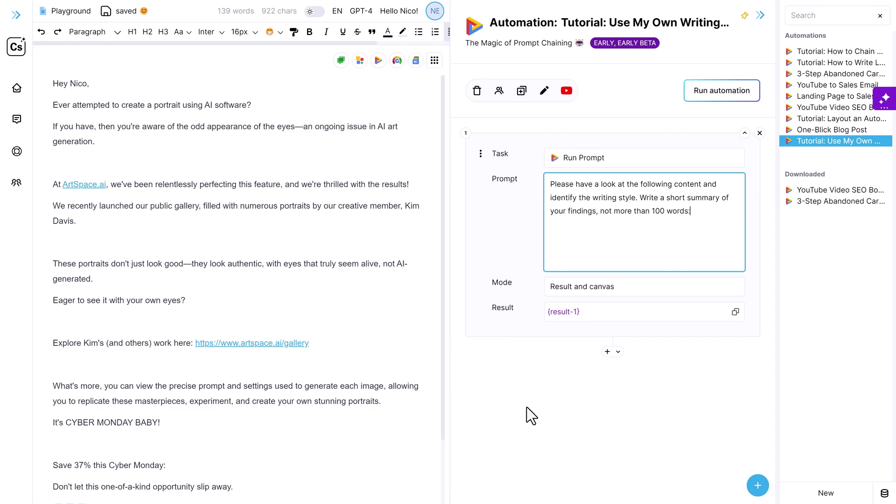
pyautogui.press('Return')
pyautogui.press('Return')
pyautogui.write('Content:')
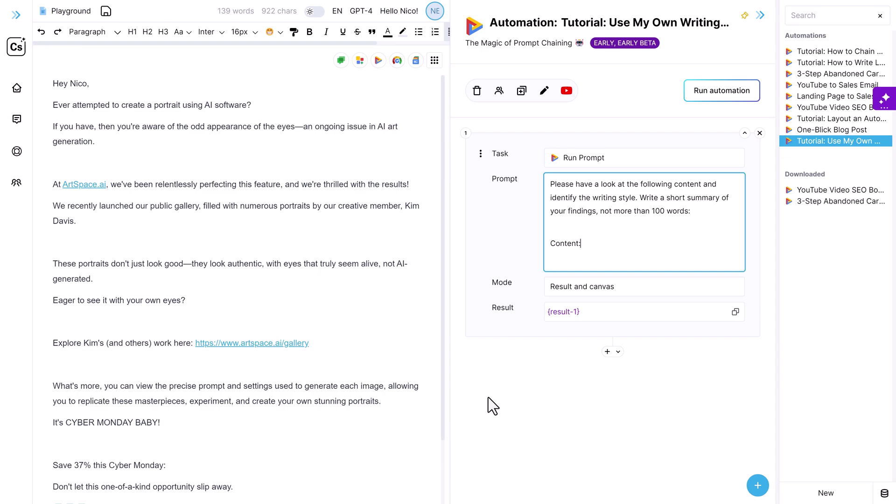
pyautogui.click(306, 341)
pyautogui.hotkey('ctrl', 'a')
pyautogui.hotkey('ctrl', 'c')
pyautogui.click(604, 242)
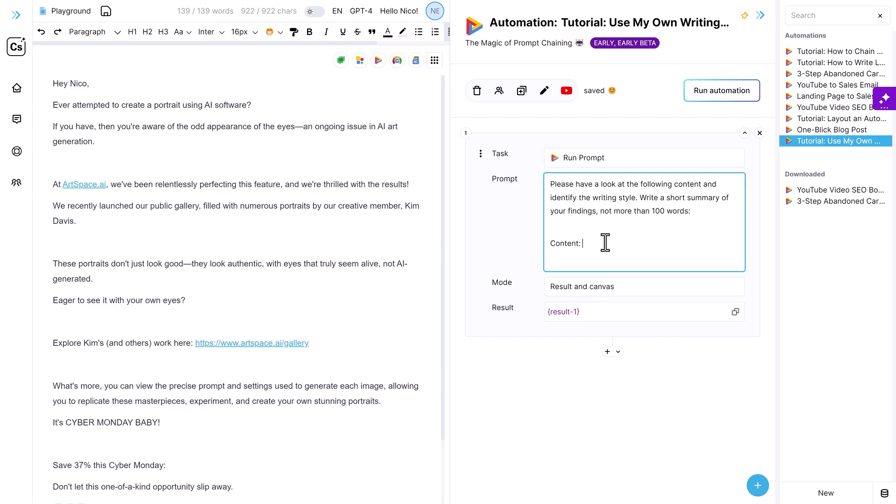
pyautogui.hotkey('ctrl', 'v')
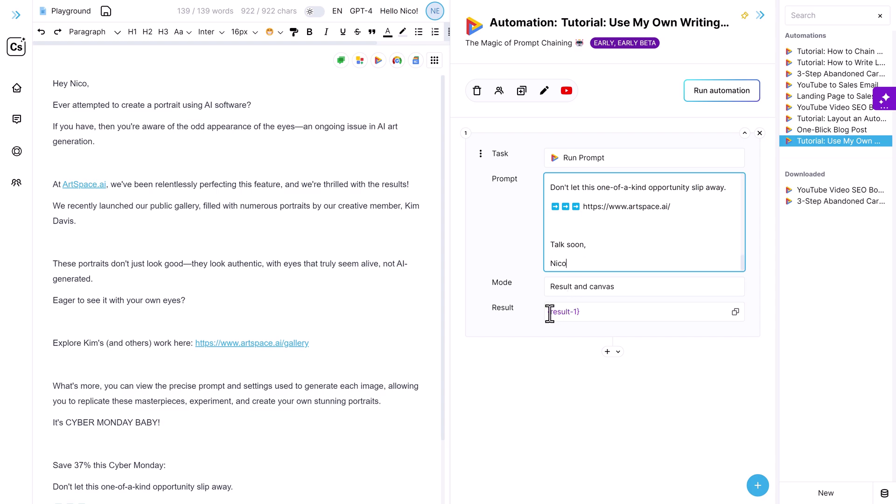
# - Rename step 1's result variable to {writingstyle}
pyautogui.moveTo(550, 313); pyautogui.dragTo(589, 314)
pyautogui.write('writingstyle')
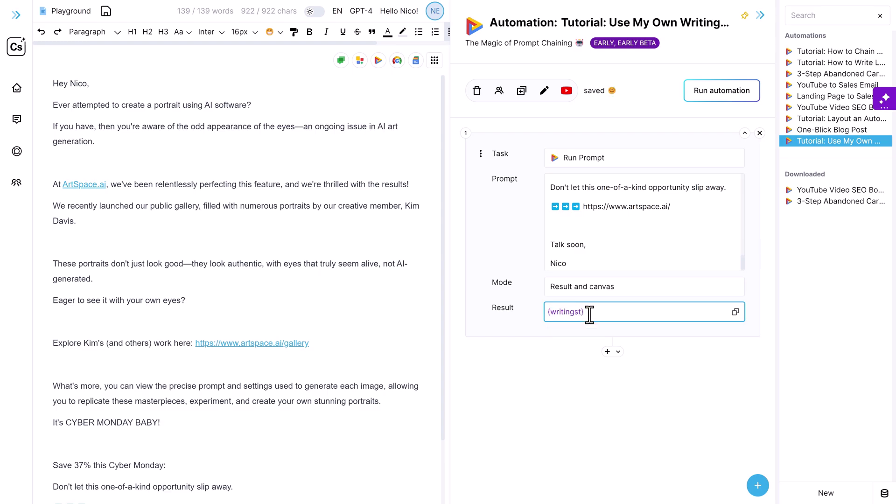
pyautogui.click(541, 348)
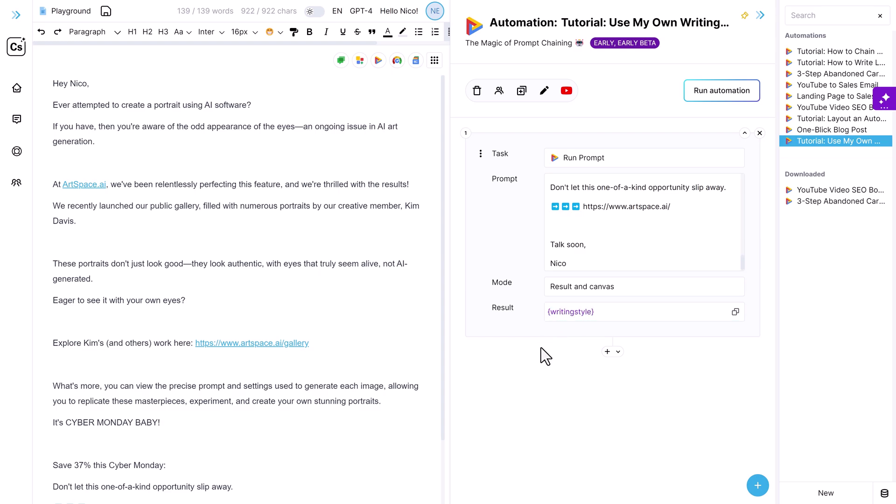
# - Delete the email text from the document and run the automation to get the style summary
pyautogui.click(346, 238)
pyautogui.hotkey('ctrl', 'a')
pyautogui.press('Delete')
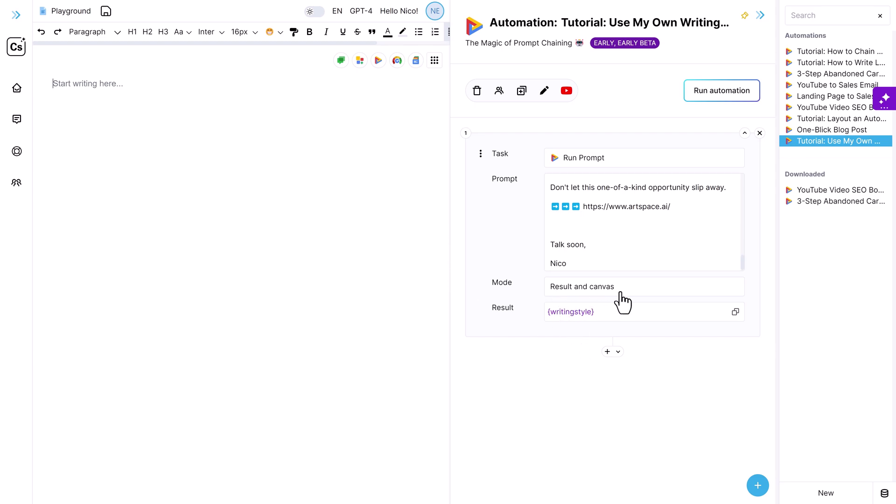
pyautogui.click(717, 93)
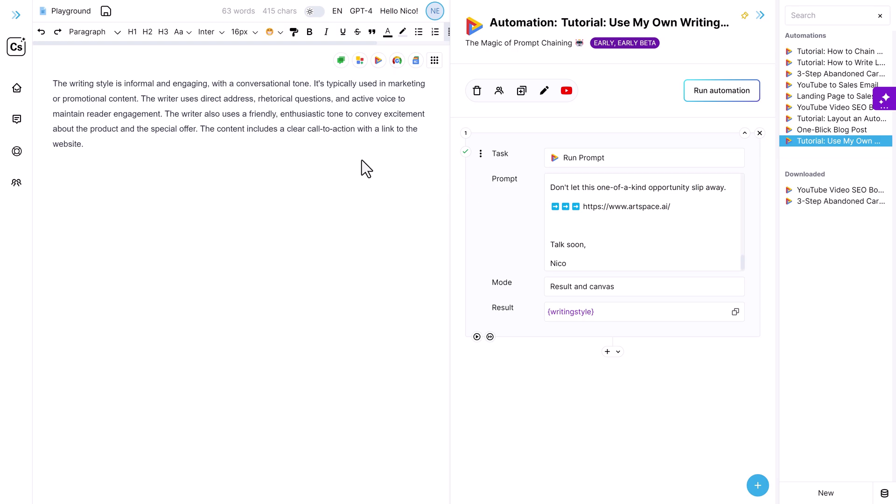
# - Set step 1's output mode to Result only and add a second Run Prompt step
pyautogui.click(630, 286)
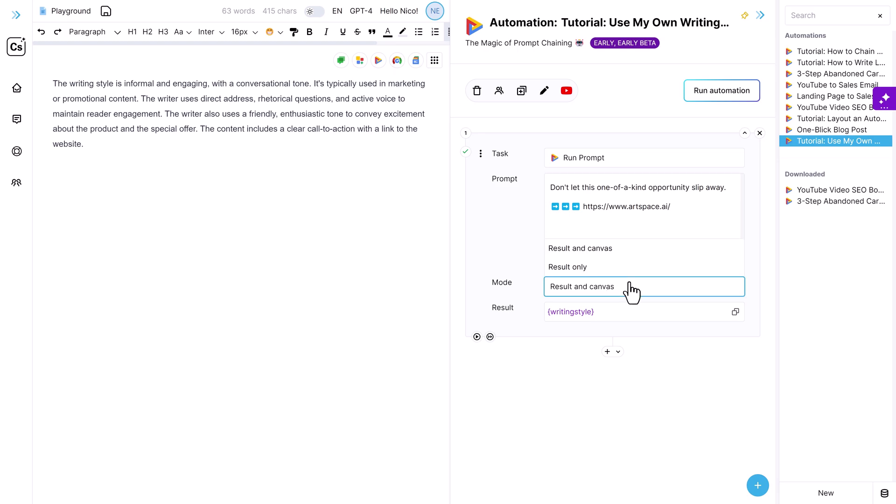
pyautogui.click(603, 270)
pyautogui.click(607, 351)
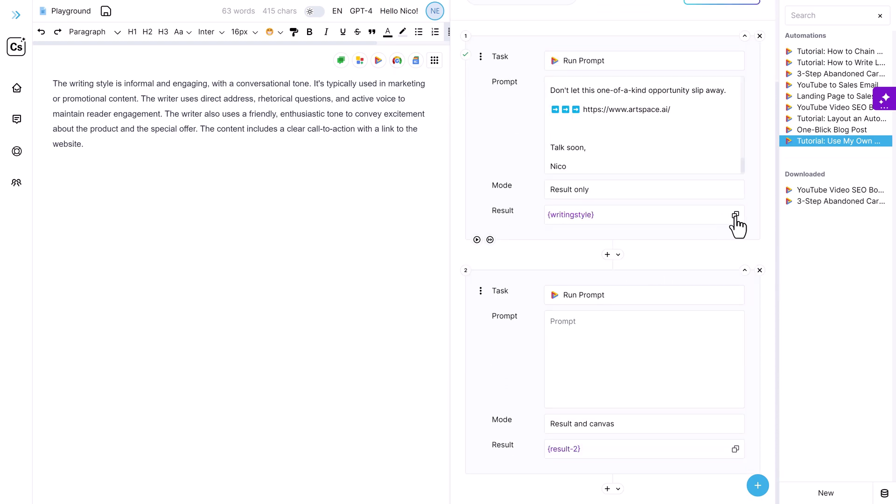
# - Make step 2's prompt read 'Write a short Christmas story in the following writing style: {writingstyle}'
pyautogui.click(733, 218)
pyautogui.click(601, 334)
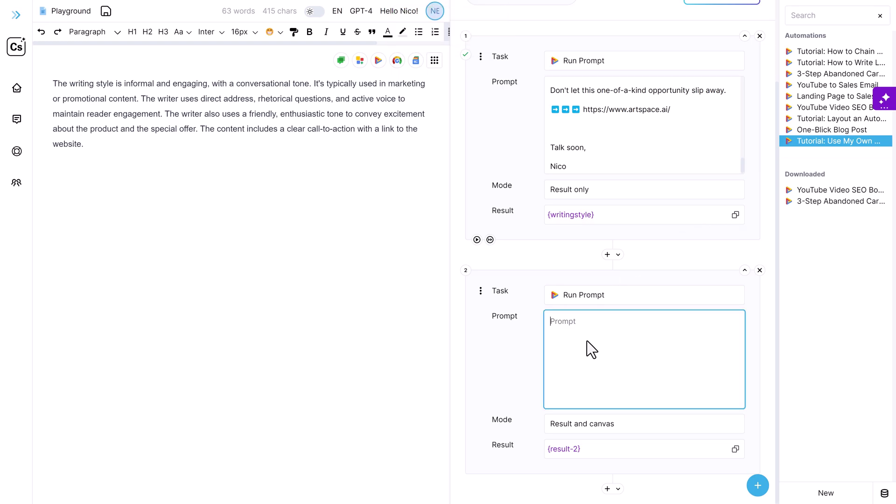
pyautogui.write('Write a short Christmas story in the following writing style:')
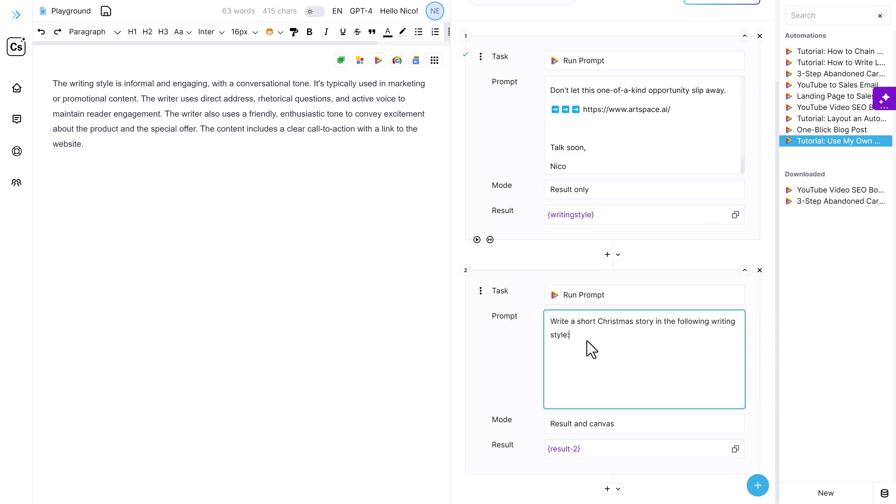
pyautogui.hotkey('ctrl', 'v')
pyautogui.scroll(2, 607, 289)
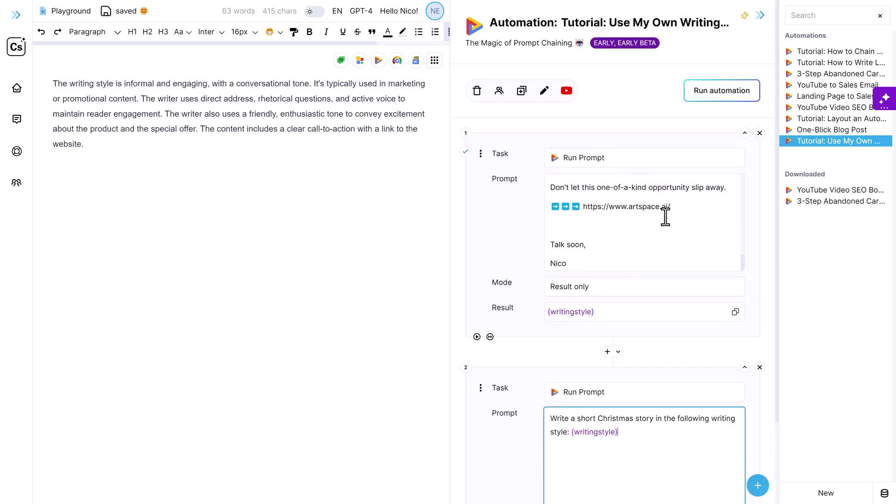
pyautogui.scroll(-1, 517, 276)
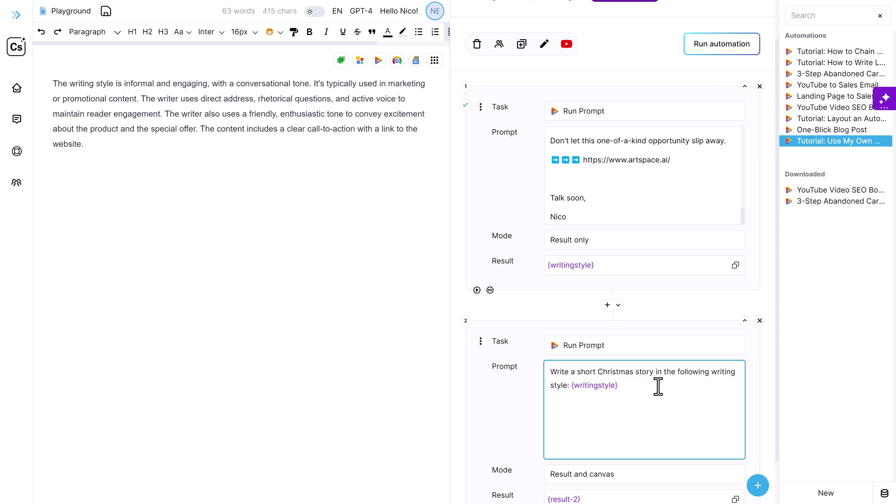
pyautogui.scroll(-1, 657, 386)
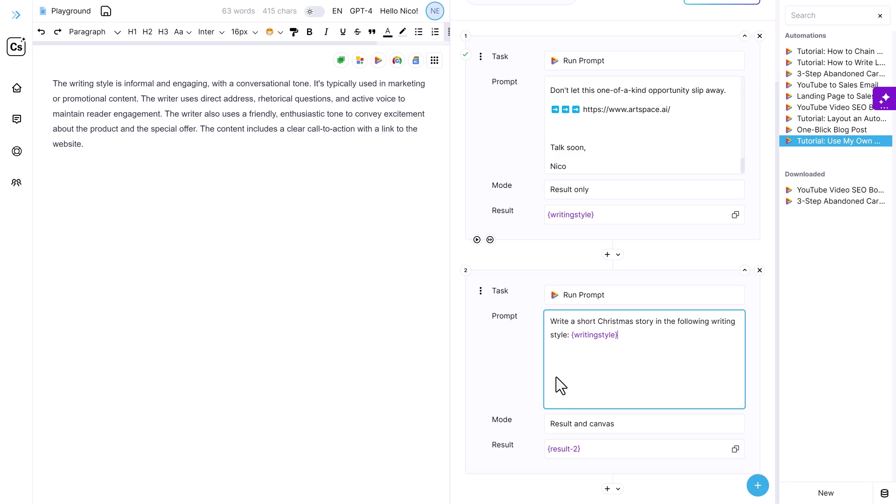
pyautogui.scroll(2, 619, 302)
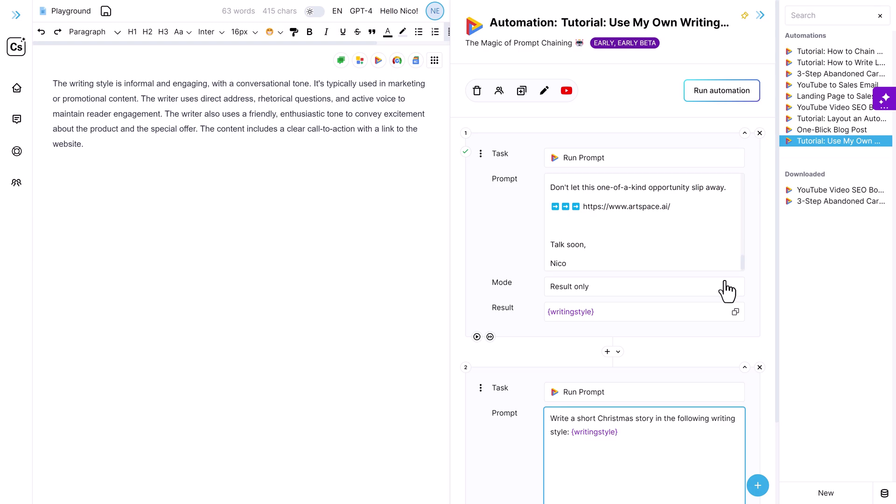
# - Open step 1's prompt for editing and select the writing-style paragraph in the editor
pyautogui.click(615, 225)
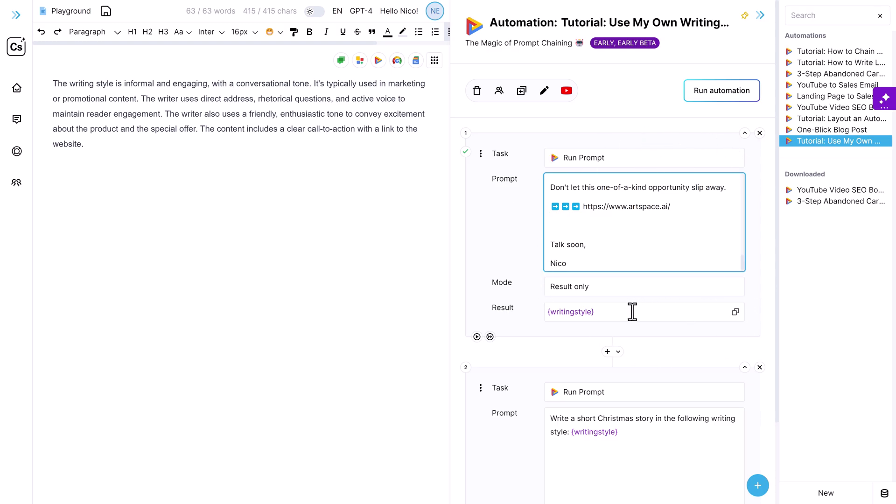
pyautogui.moveTo(110, 146); pyautogui.dragTo(49, 80)
pyautogui.click(197, 167)
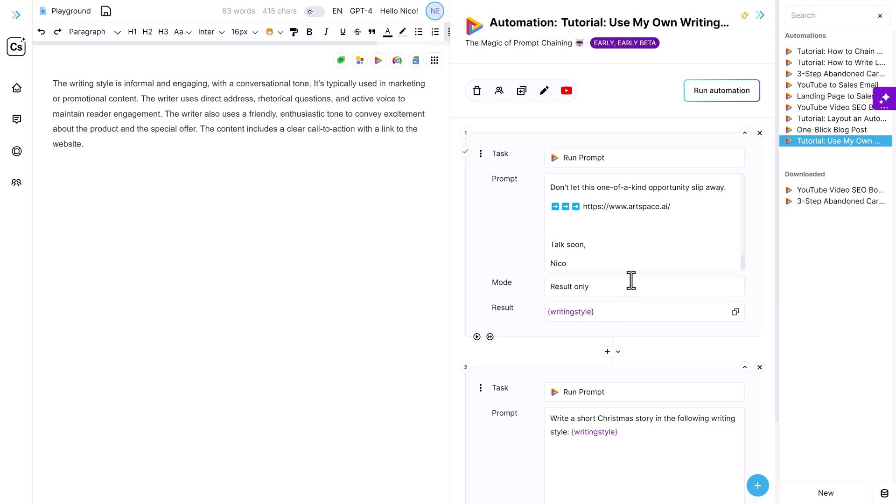
# - Change step 1 to a Use Content task holding the copied writing-style summary paragraph
pyautogui.click(622, 166)
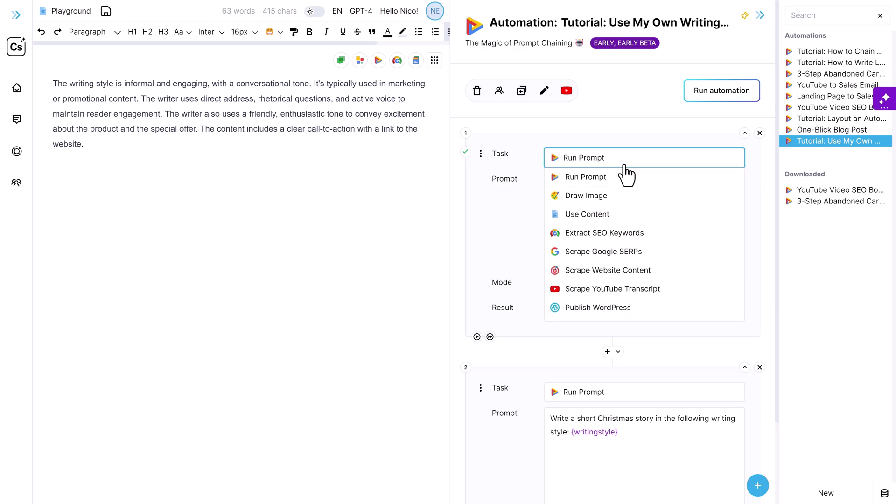
pyautogui.click(620, 213)
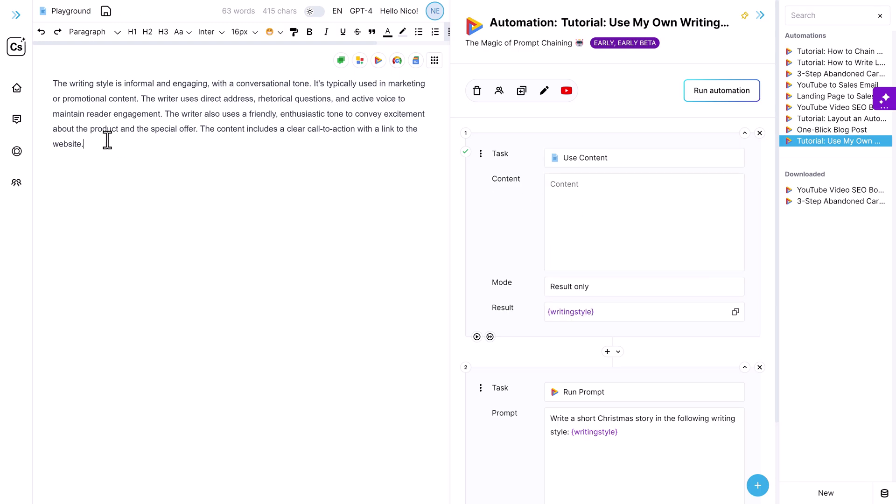
pyautogui.moveTo(107, 143); pyautogui.dragTo(52, 87)
pyautogui.hotkey('ctrl', 'c')
pyautogui.click(580, 190)
pyautogui.hotkey('ctrl', 'v')
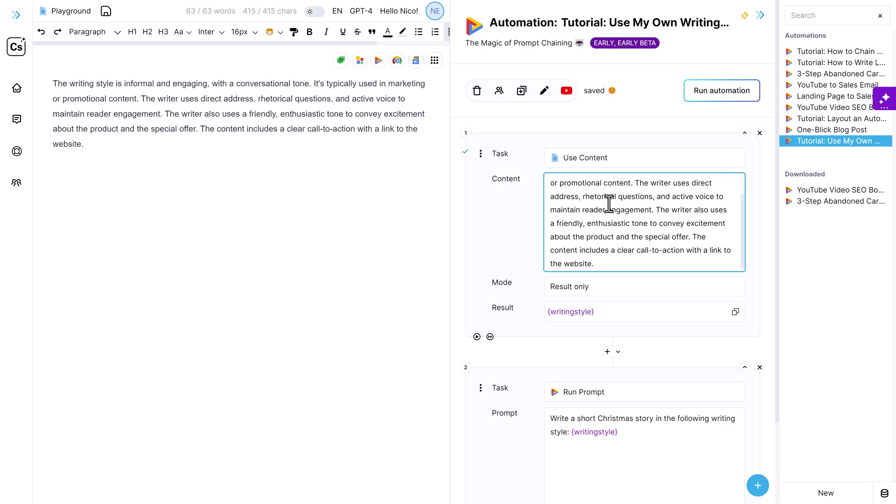
# - Delete the writing-style paragraph from the editor, leaving the document empty
pyautogui.scroll(2, 606, 205)
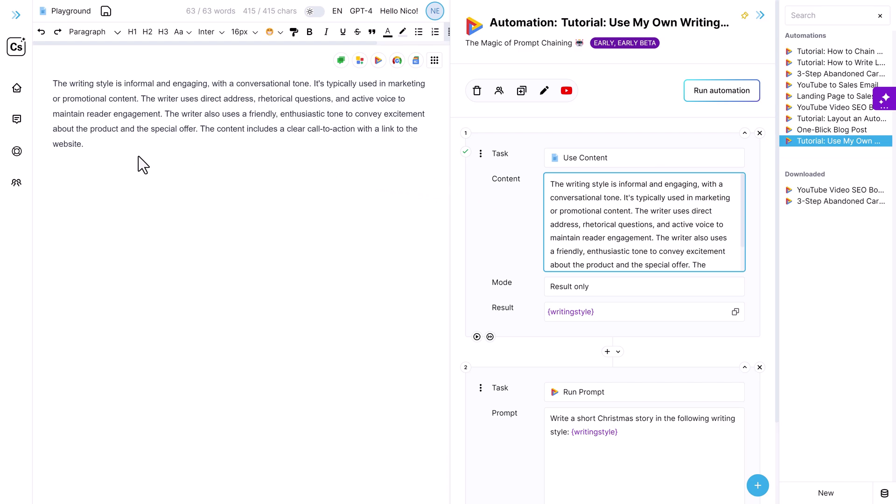
pyautogui.moveTo(134, 164); pyautogui.dragTo(44, 92)
pyautogui.press('BackSpace')
pyautogui.scroll(-2, 653, 282)
pyautogui.scroll(-1, 654, 294)
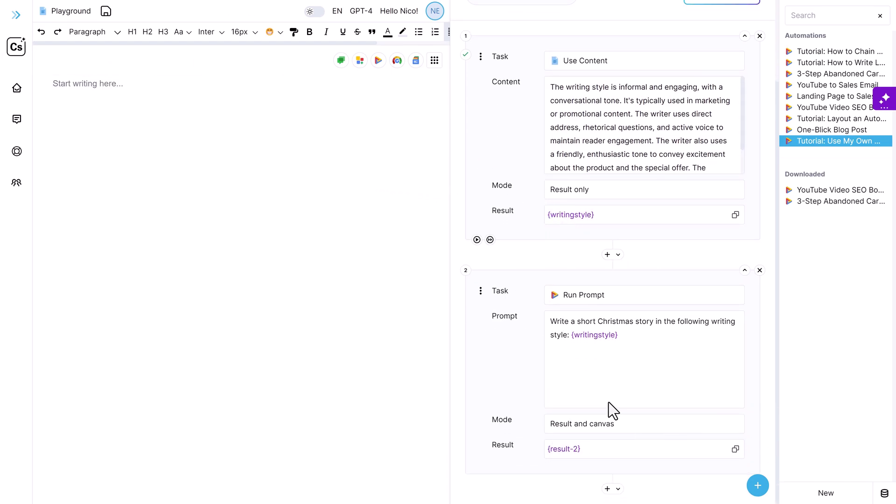
# - Run the automation to generate the Benny and Santa's Secret Shop story, then edit step 1's content
pyautogui.scroll(2, 608, 403)
pyautogui.click(741, 96)
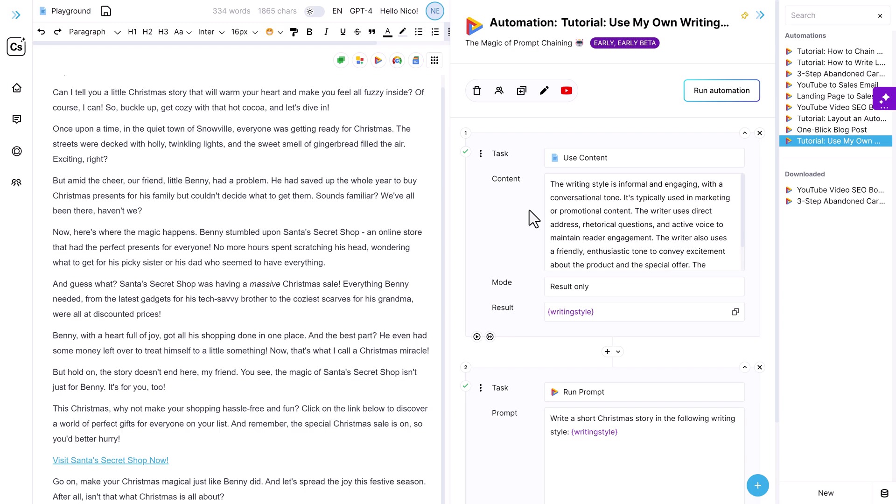
pyautogui.click(627, 198)
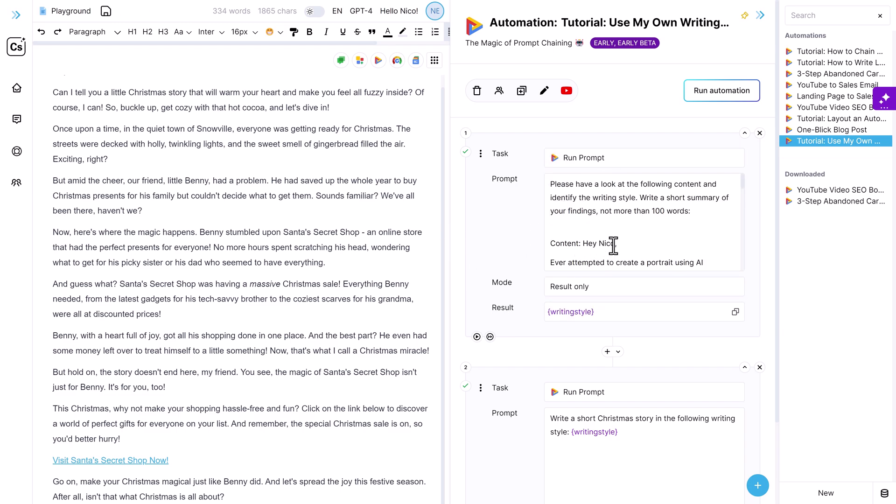
pyautogui.scroll(-1, 606, 240)
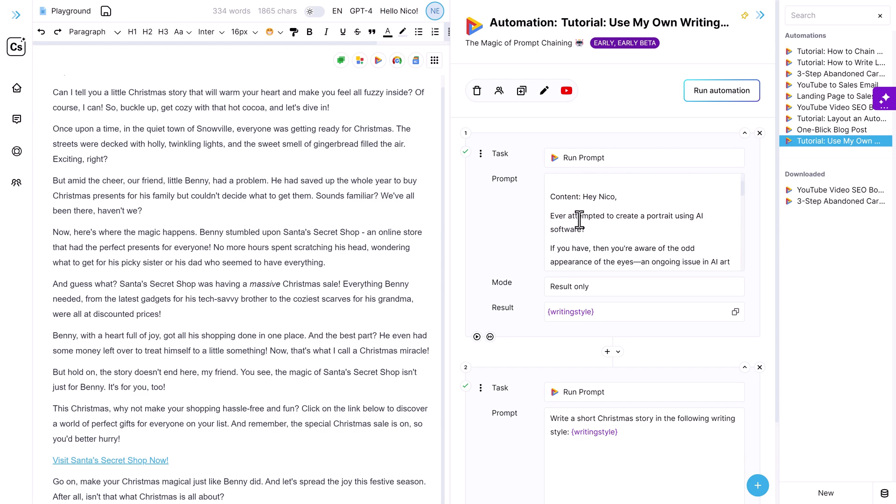
pyautogui.click(582, 202)
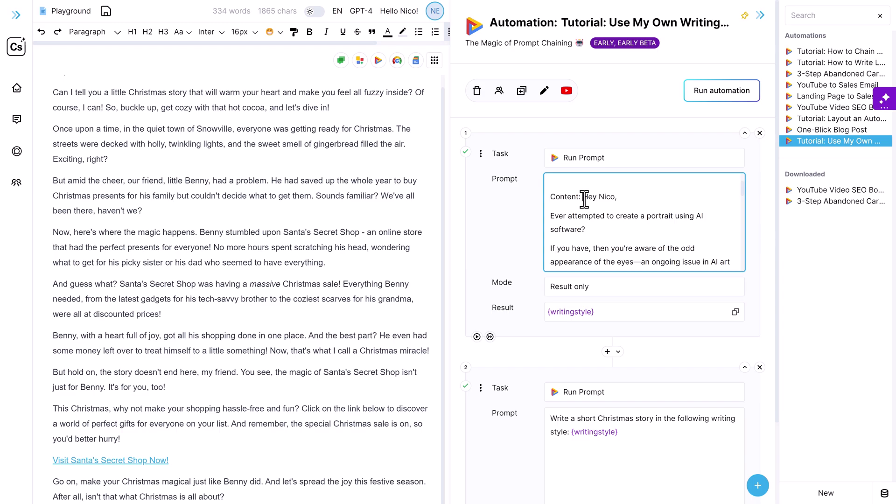
pyautogui.scroll(1, 620, 228)
pyautogui.scroll(-3, 627, 238)
pyautogui.scroll(-3, 626, 238)
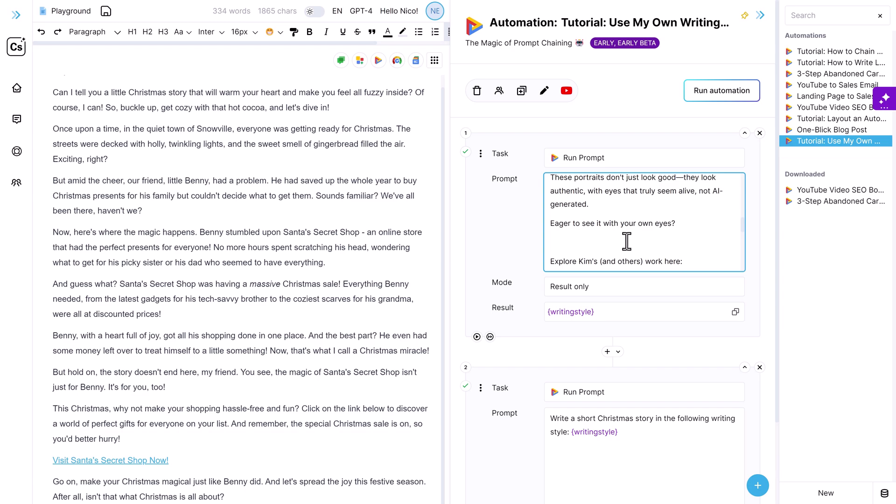